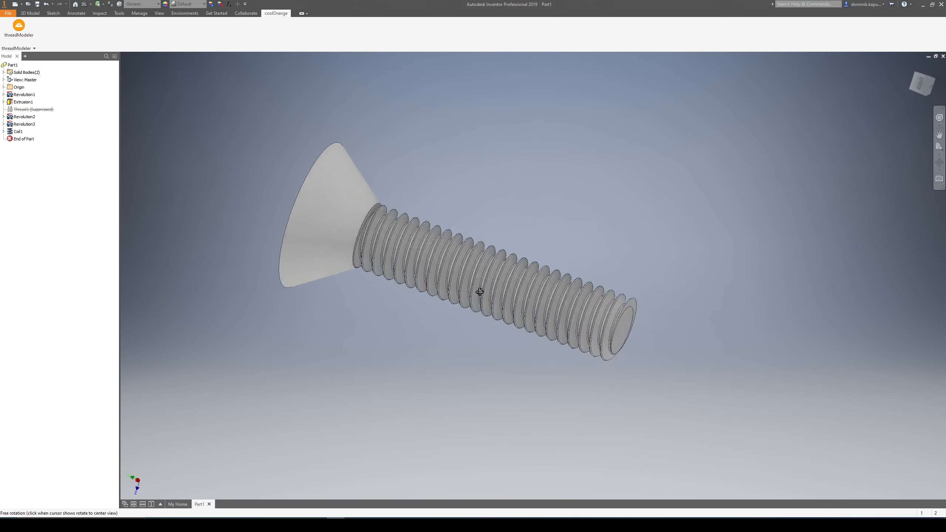
{"action": "key", "text": "Escape"}
{"action": "scroll", "coordinate": [426, 280], "scroll_direction": "down", "scroll_amount": 3}
{"action": "scroll", "coordinate": [419, 277], "scroll_direction": "up", "scroll_amount": 7}
{"action": "middle_click_drag", "start_coordinate": [425, 279], "coordinate": [374, 246], "text": "shift"}
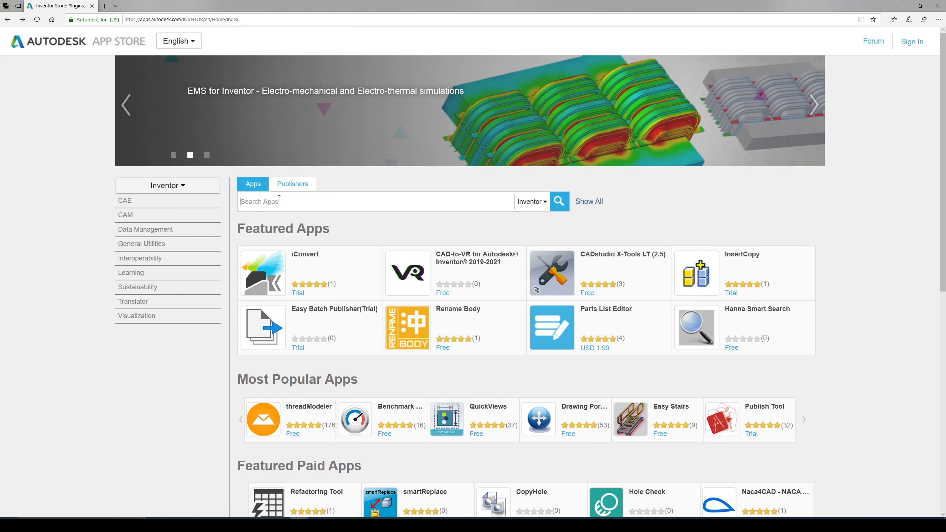
Search the Autodesk App Store's Inventor apps for "thread".
{"action": "type", "text": "ad"}
{"action": "key", "text": "Return"}
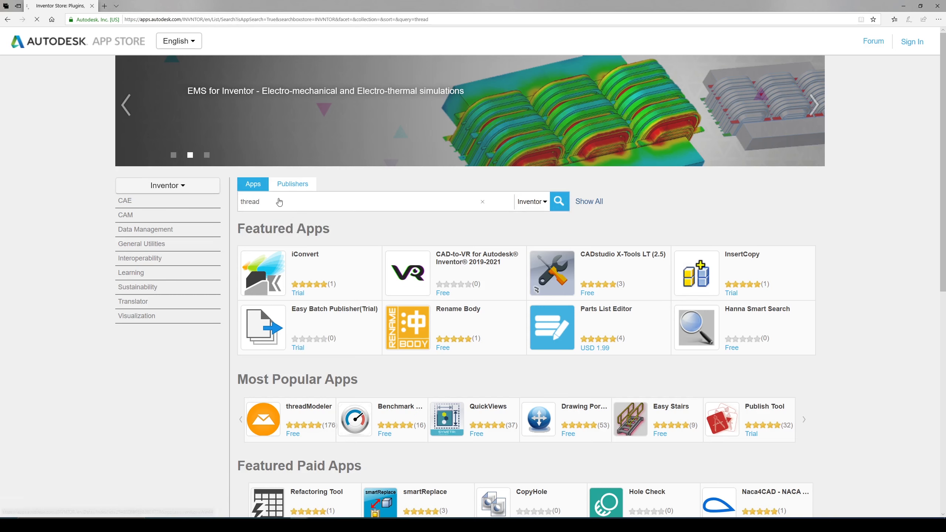
{"action": "left_click", "coordinate": [328, 188]}
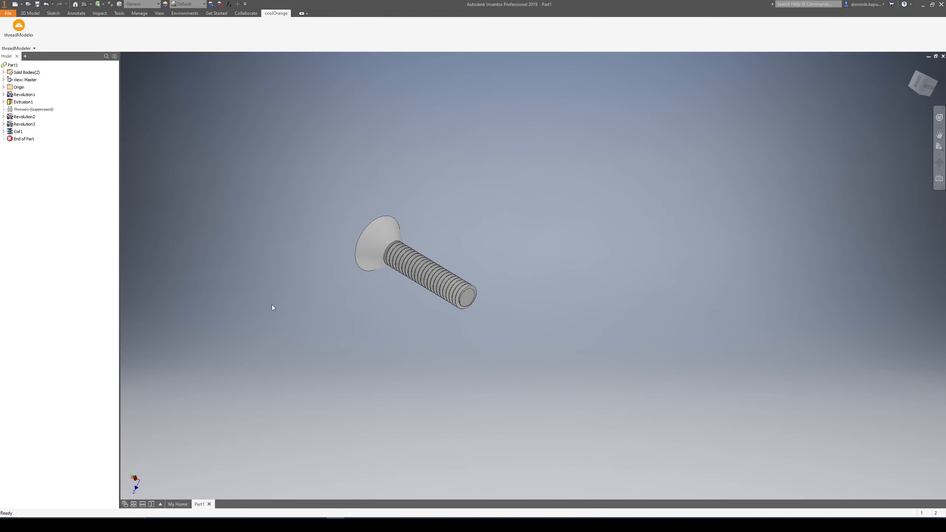
Check in Inventor's Add-In Manager that the coolOrange ThreadModeler add-in is loaded and set to load automatically.
{"action": "left_click", "coordinate": [119, 13]}
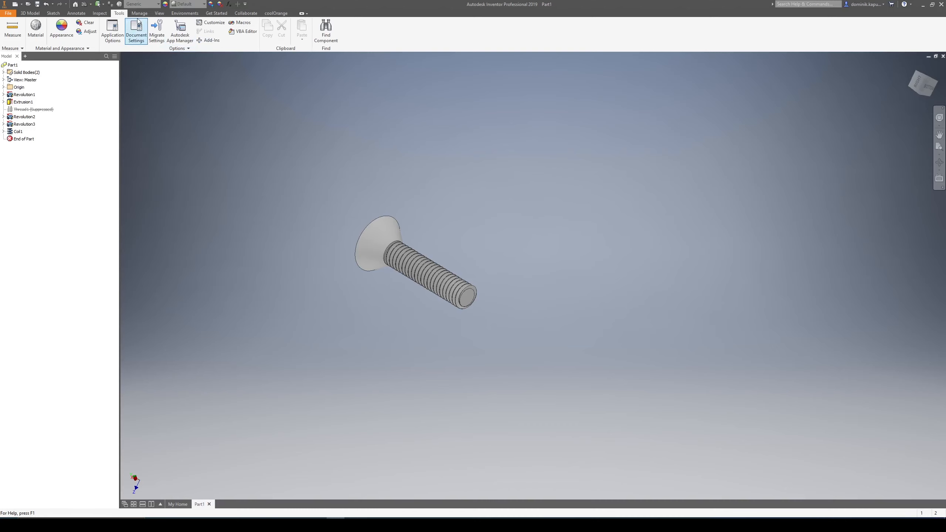
{"action": "left_click", "coordinate": [210, 40]}
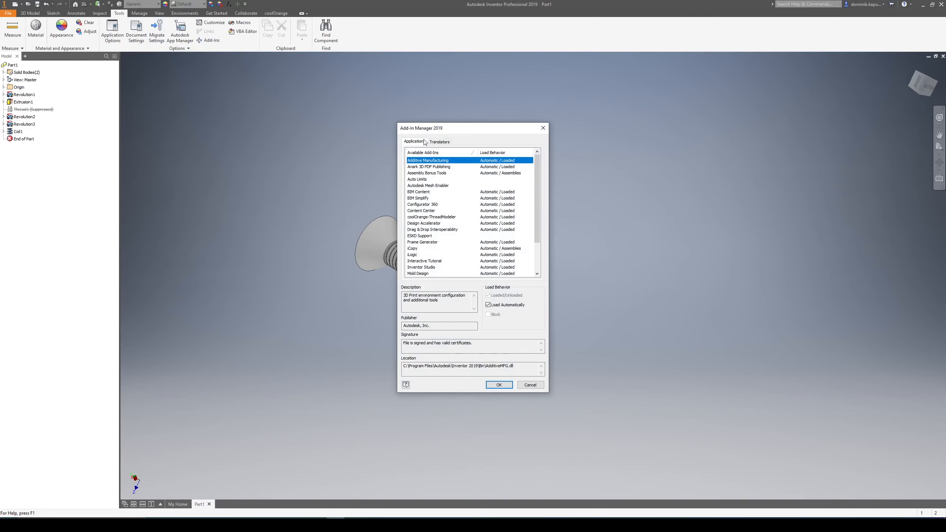
{"action": "left_click", "coordinate": [430, 173]}
{"action": "left_click", "coordinate": [434, 211]}
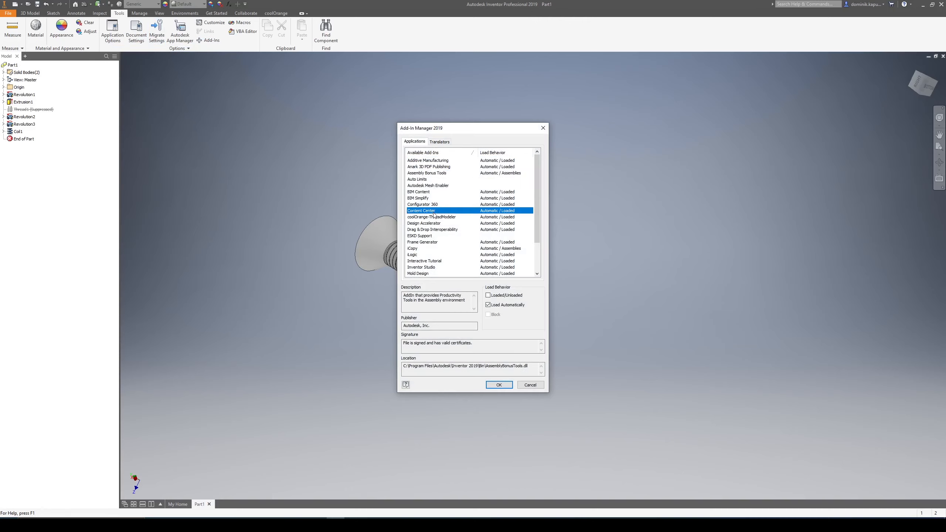
{"action": "left_click", "coordinate": [428, 218]}
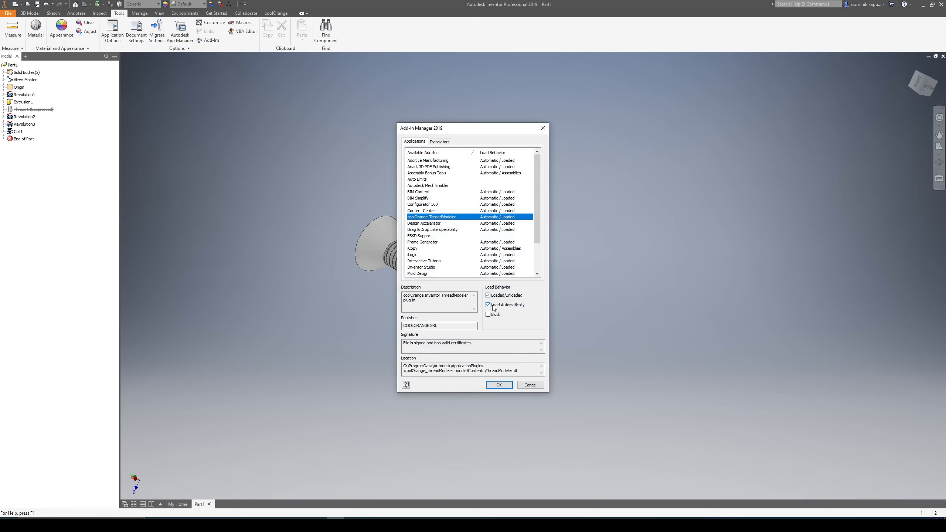
{"action": "left_click", "coordinate": [499, 386]}
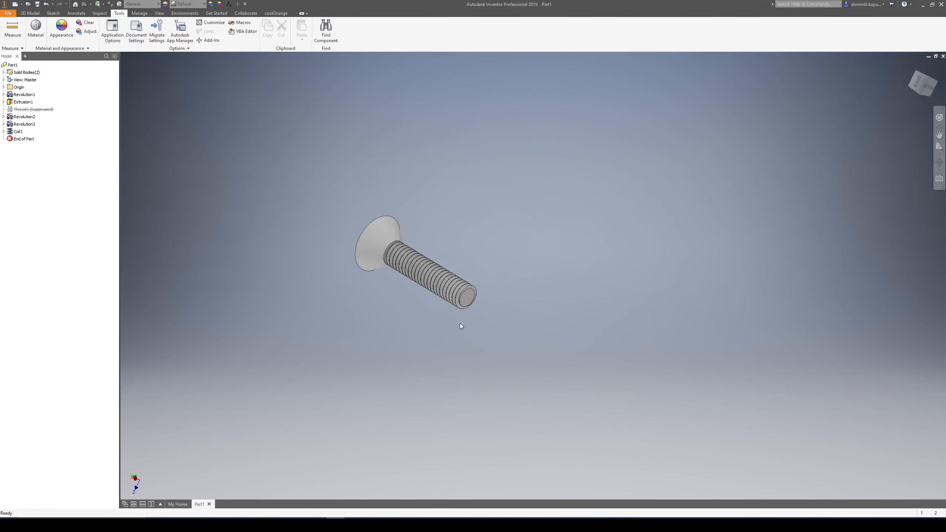
{"action": "middle_click_drag", "start_coordinate": [364, 276], "coordinate": [440, 321], "text": "shift"}
{"action": "left_click", "coordinate": [397, 260]}
{"action": "left_click", "coordinate": [436, 291]}
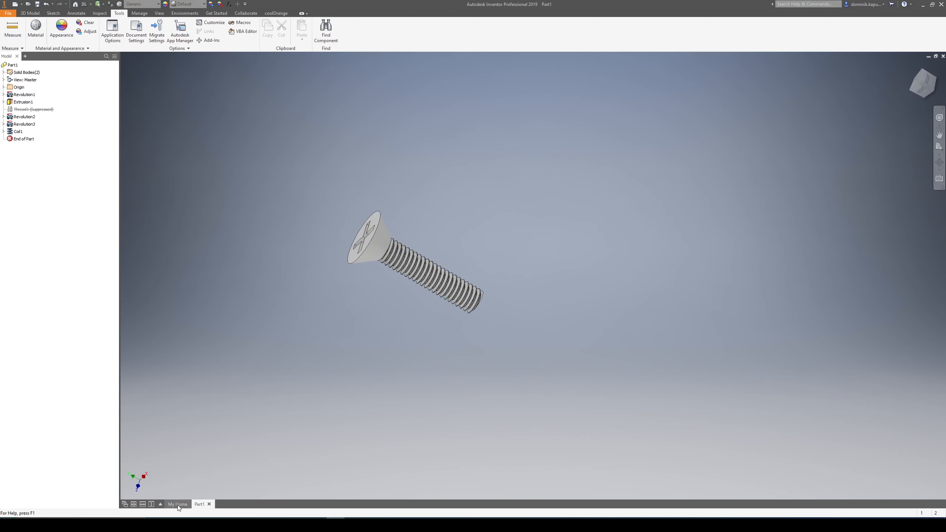
Create a new part file.
{"action": "left_click", "coordinate": [180, 503]}
{"action": "left_click", "coordinate": [201, 125]}
{"action": "left_click", "coordinate": [454, 285]}
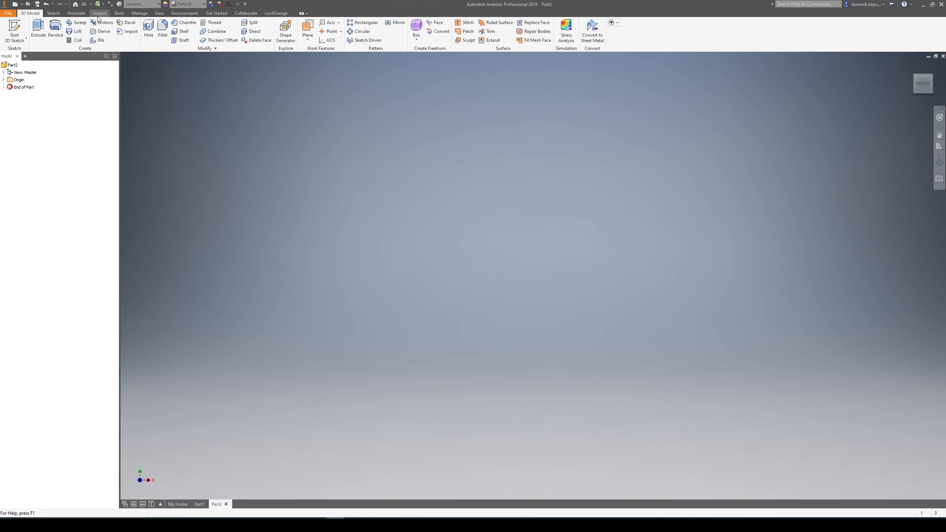
Set the new part's length unit to millimetre in the document settings.
{"action": "left_click", "coordinate": [116, 13]}
{"action": "left_click", "coordinate": [136, 30]}
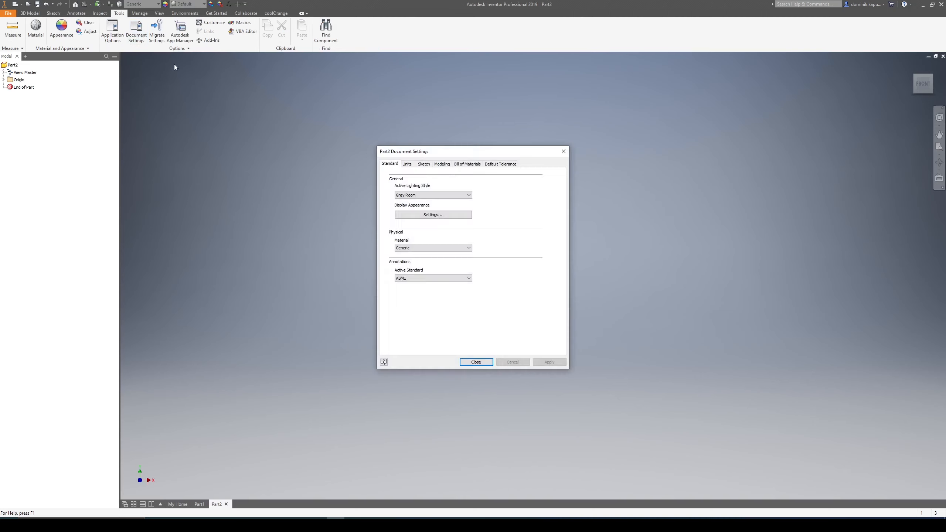
{"action": "left_click", "coordinate": [408, 165]}
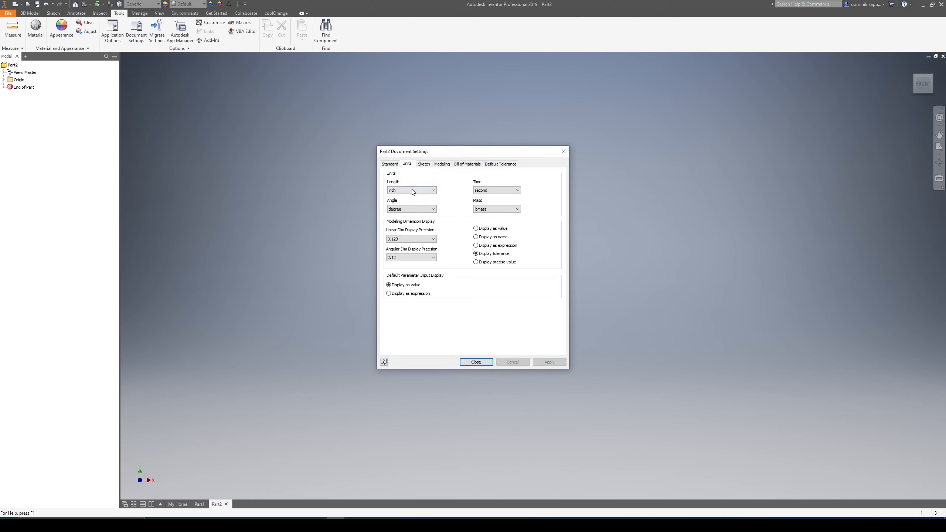
{"action": "left_click", "coordinate": [400, 211]}
{"action": "left_click", "coordinate": [535, 360]}
{"action": "left_click", "coordinate": [476, 362]}
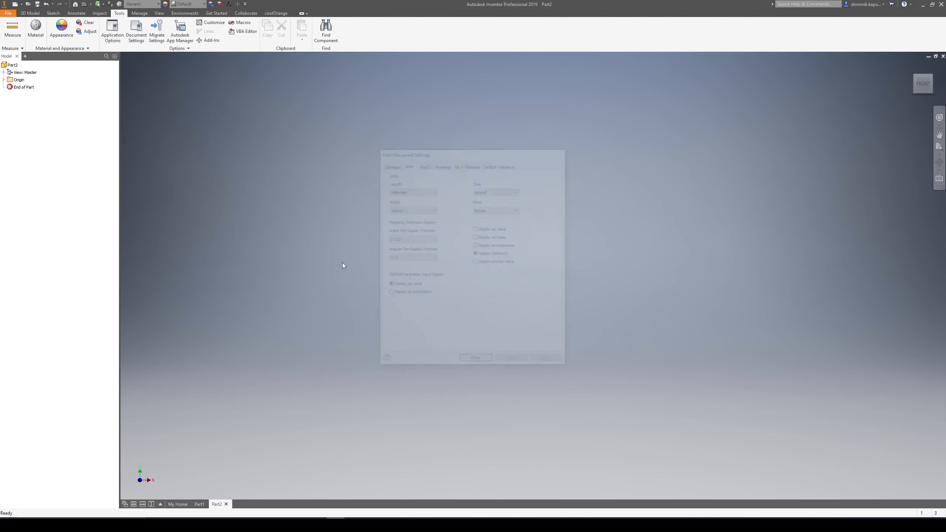
Sketch a two-point rectangle 2 mm wide and 20 mm high from the origin on the YZ plane.
{"action": "left_click", "coordinate": [54, 13]}
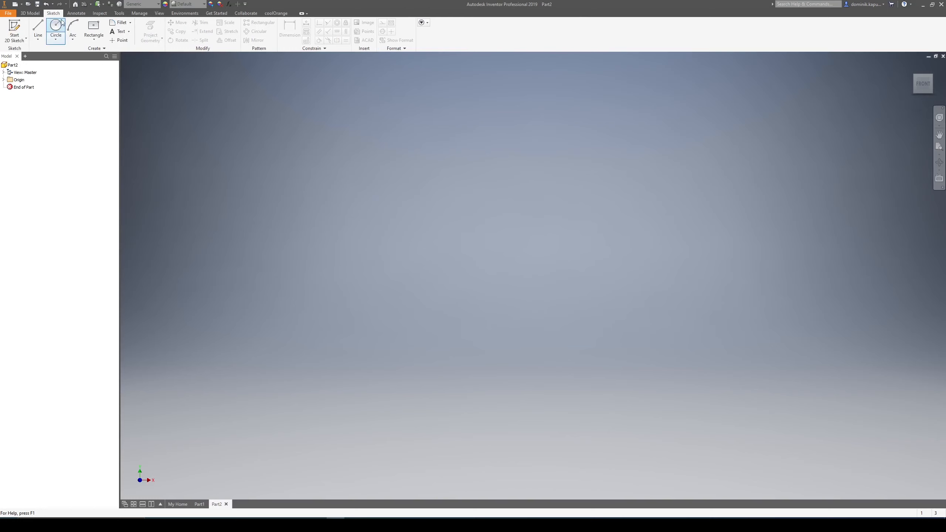
{"action": "left_click", "coordinate": [93, 38]}
{"action": "left_click", "coordinate": [92, 52]}
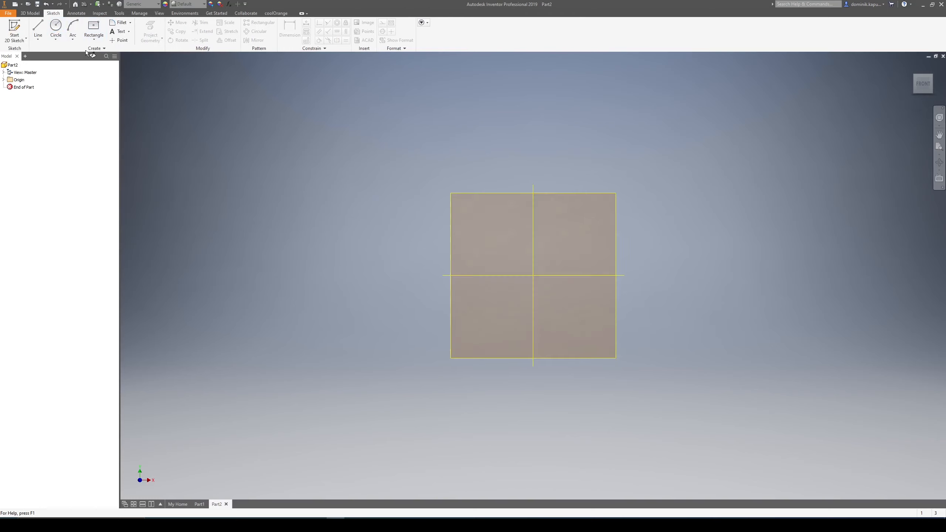
{"action": "left_click", "coordinate": [449, 212]}
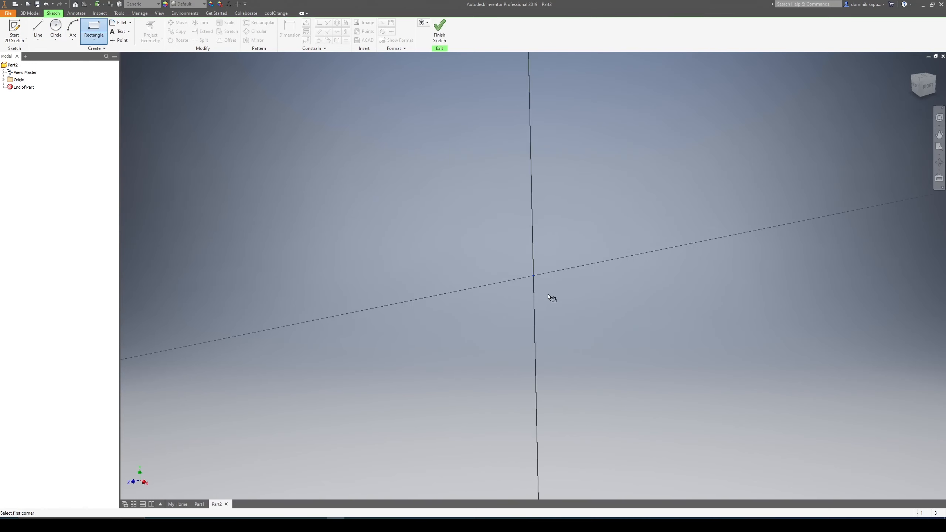
{"action": "left_click", "coordinate": [533, 275]}
{"action": "middle_click_drag", "start_coordinate": [573, 200], "coordinate": [376, 392]}
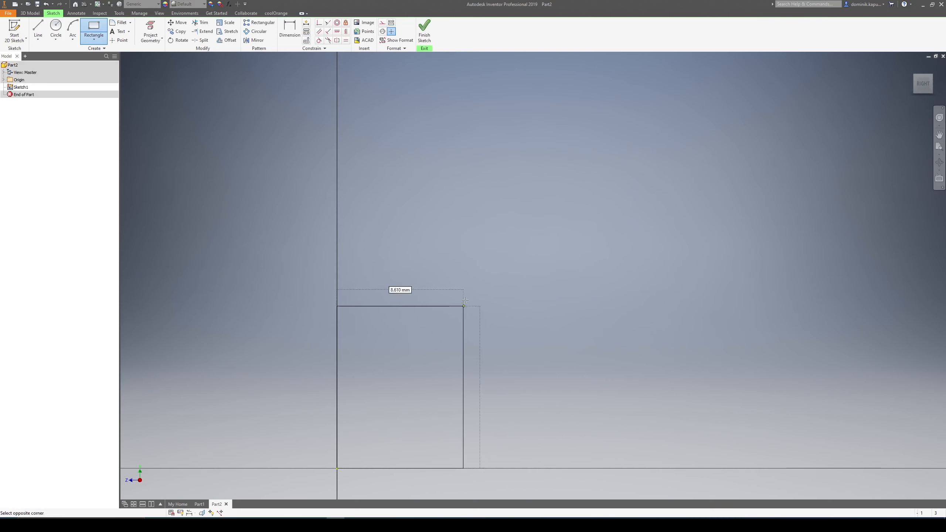
{"action": "scroll", "coordinate": [466, 207], "scroll_direction": "up", "scroll_amount": 2}
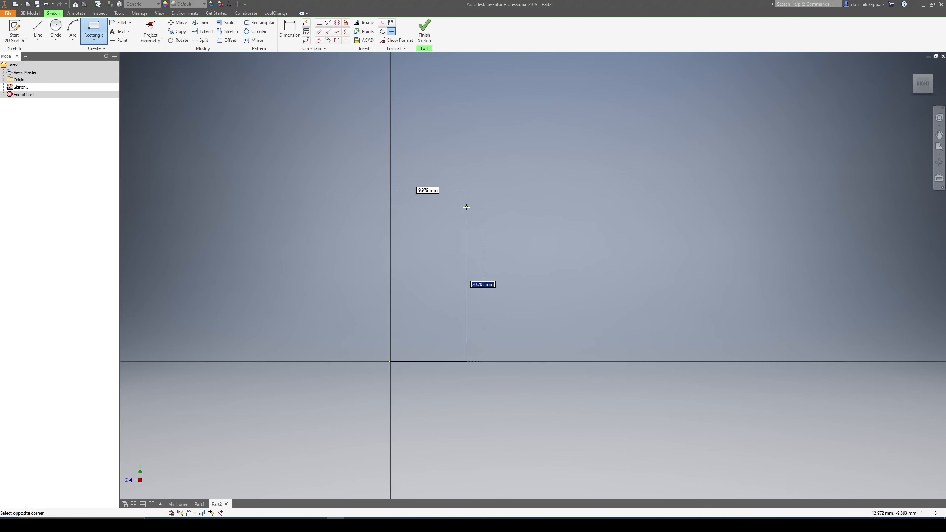
{"action": "key", "text": "Tab"}
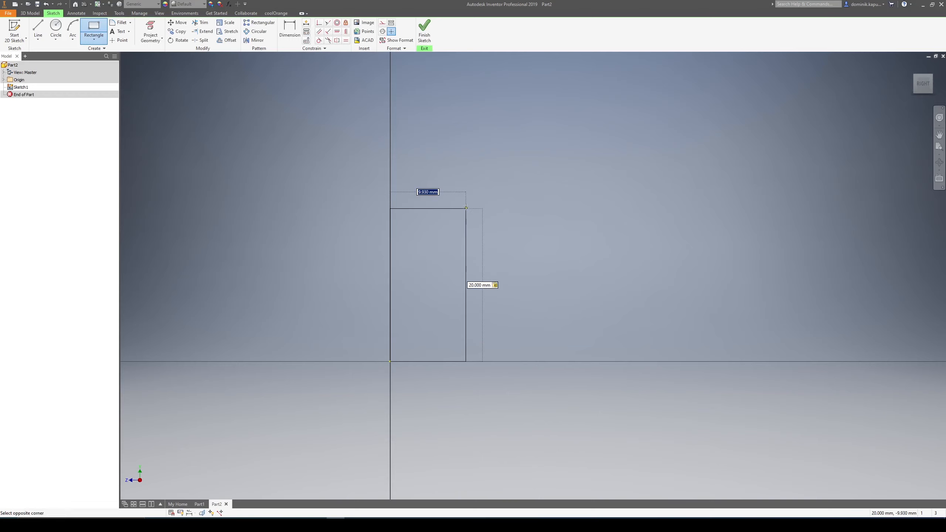
{"action": "type", "text": "2"}
{"action": "key", "text": "Return"}
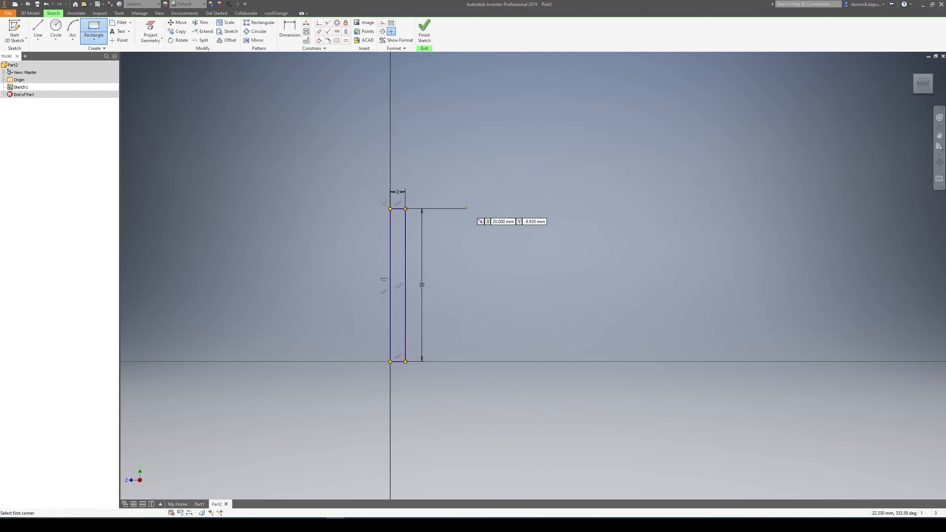
Draw a 2.5 mm horizontal line outward from the rectangle's upper outer corner.
{"action": "scroll", "coordinate": [411, 210], "scroll_direction": "down", "scroll_amount": 3}
{"action": "middle_click_drag", "start_coordinate": [458, 238], "coordinate": [457, 175]}
{"action": "left_click", "coordinate": [38, 28]}
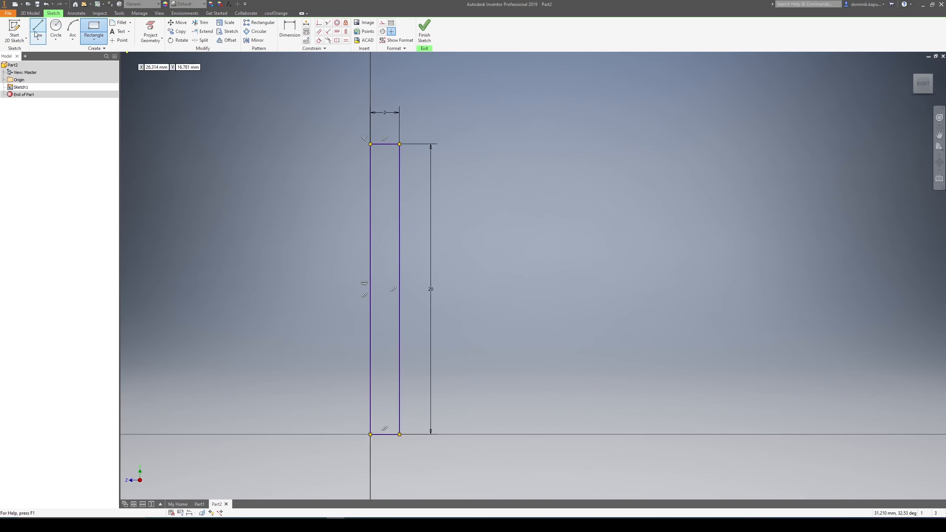
{"action": "left_click", "coordinate": [399, 144]}
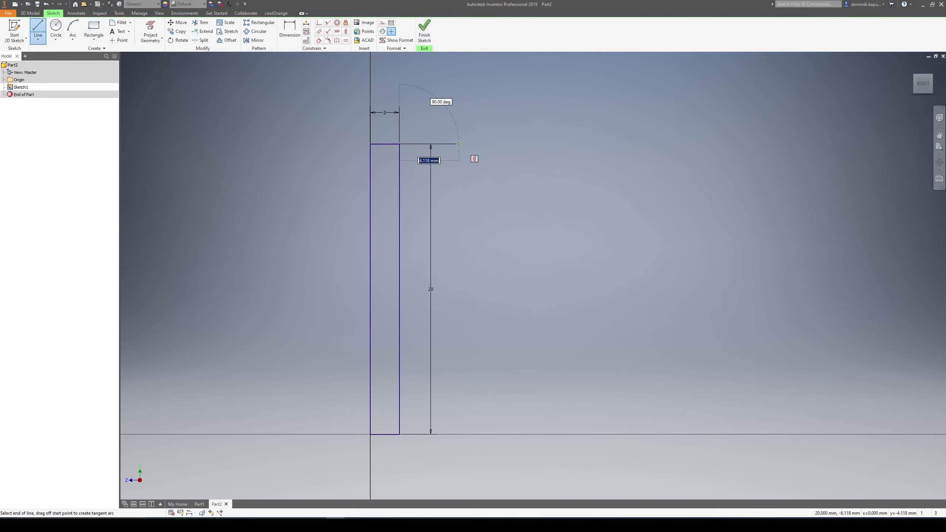
{"action": "type", "text": "2.5"}
{"action": "key", "text": "Return"}
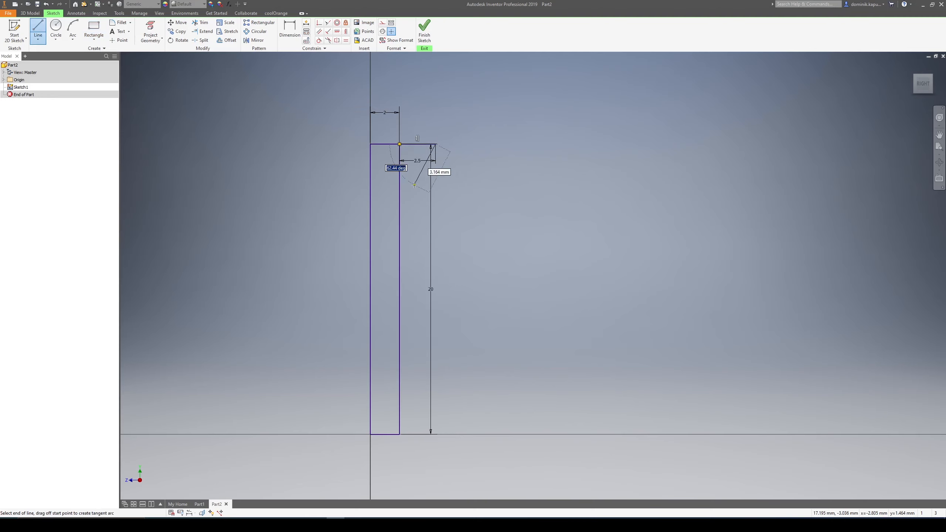
Close the screw head profile with a line at 55° from the short line's end back to the rectangle's side.
{"action": "key", "text": "Tab"}
{"action": "left_click", "coordinate": [397, 196]}
{"action": "key", "text": "Escape"}
{"action": "middle_click_drag", "start_coordinate": [414, 205], "coordinate": [468, 224], "text": "shift"}
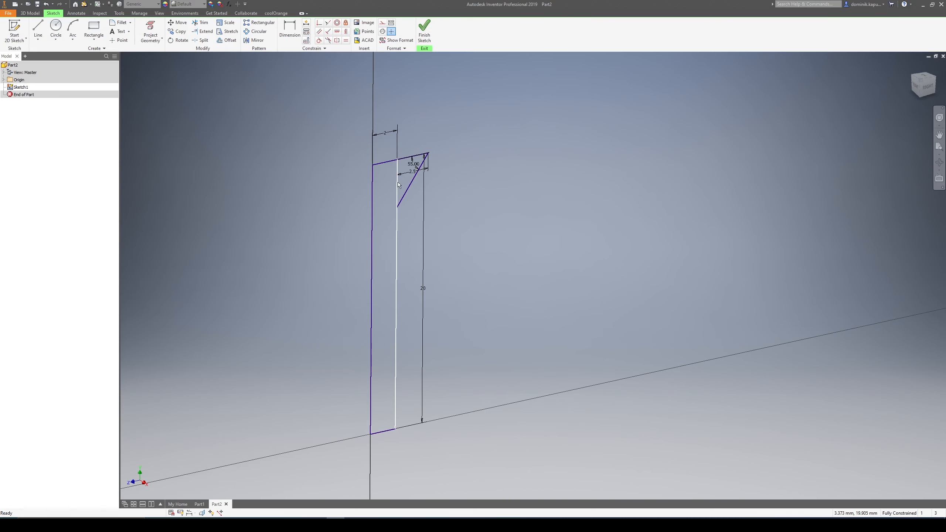
Revolve the rectangle and triangle profiles fully around the rectangle's long edge on the vertical axis.
{"action": "left_click", "coordinate": [30, 13]}
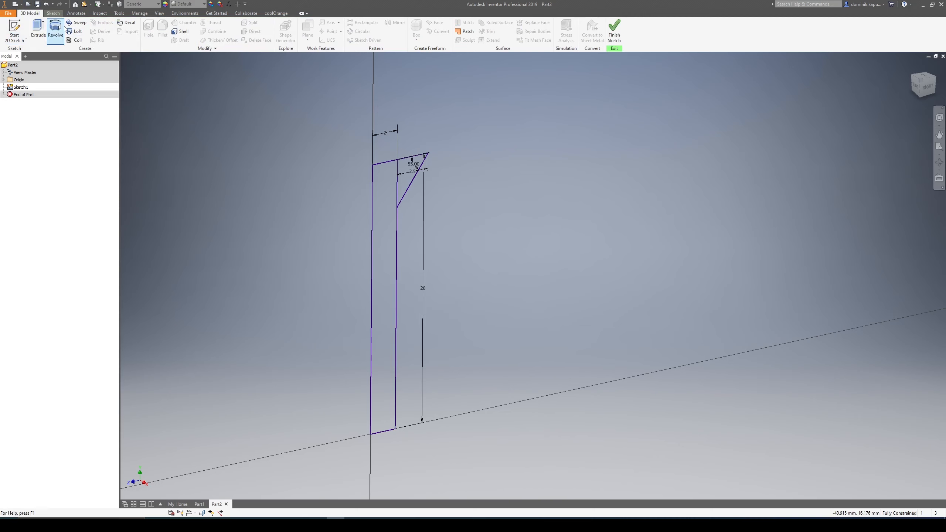
{"action": "left_click", "coordinate": [62, 28]}
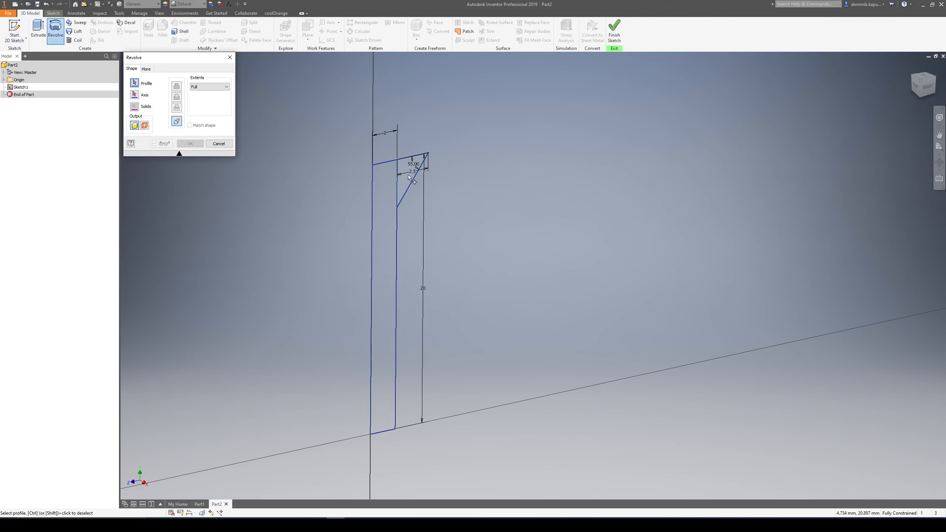
{"action": "left_click", "coordinate": [389, 185]}
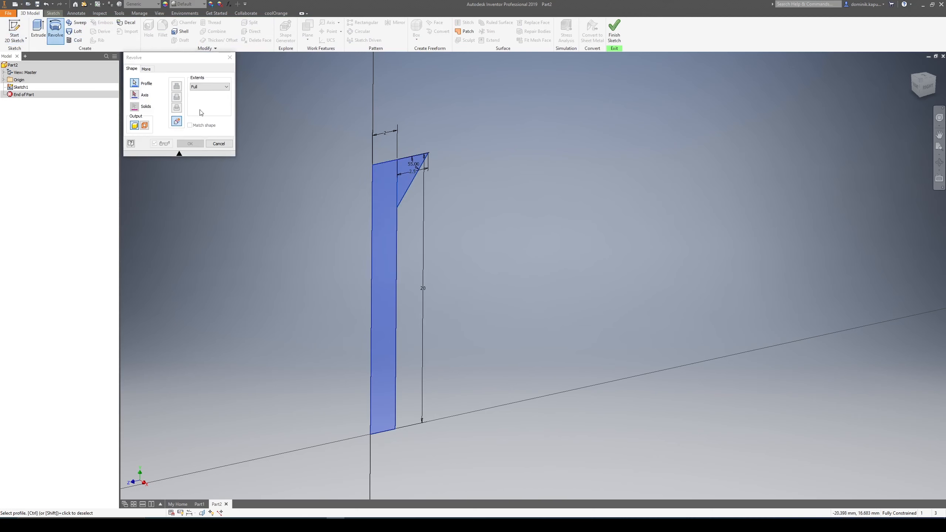
{"action": "left_click", "coordinate": [135, 94]}
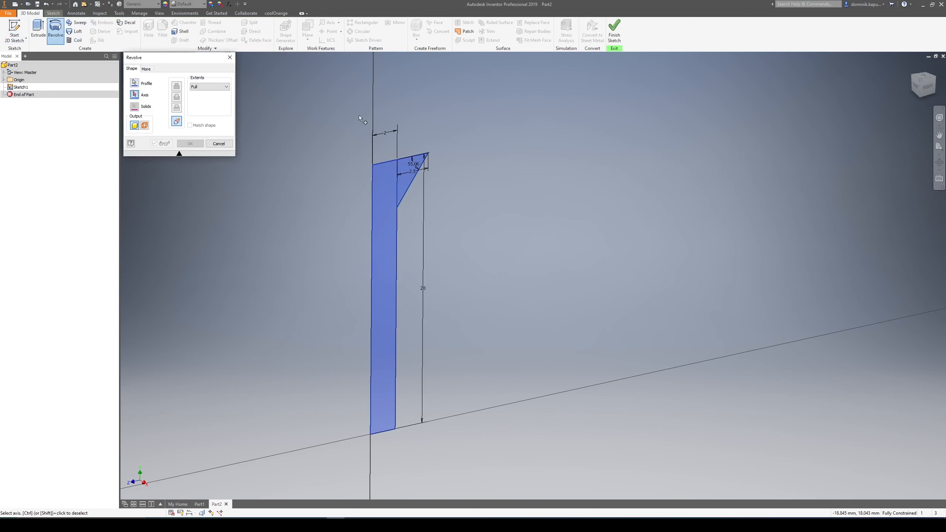
{"action": "left_click", "coordinate": [373, 182]}
{"action": "middle_click_drag", "start_coordinate": [417, 242], "coordinate": [433, 227], "text": "shift"}
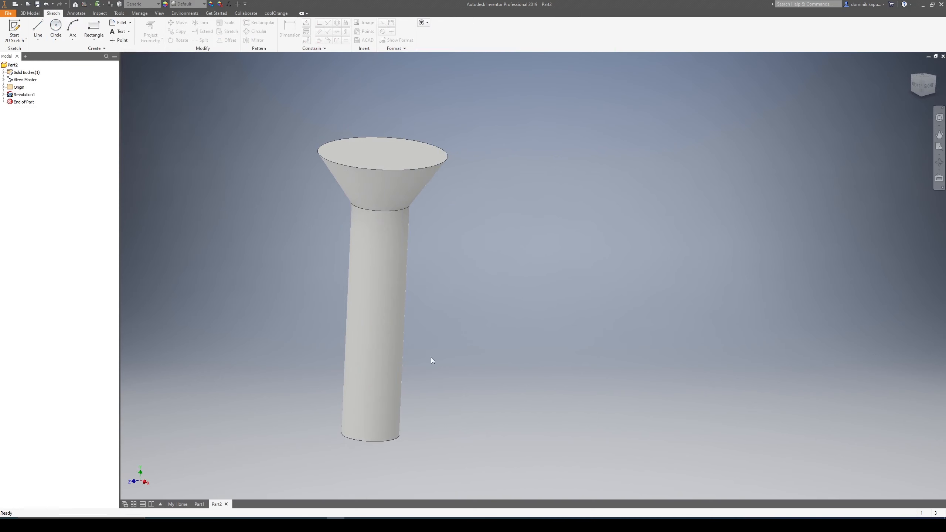
Sketch a centre rectangle 6 mm by 1 mm on the screw head's flat face, centred on the origin.
{"action": "scroll", "coordinate": [449, 278], "scroll_direction": "up", "scroll_amount": 2}
{"action": "middle_click_drag", "start_coordinate": [403, 203], "coordinate": [376, 223], "text": "shift"}
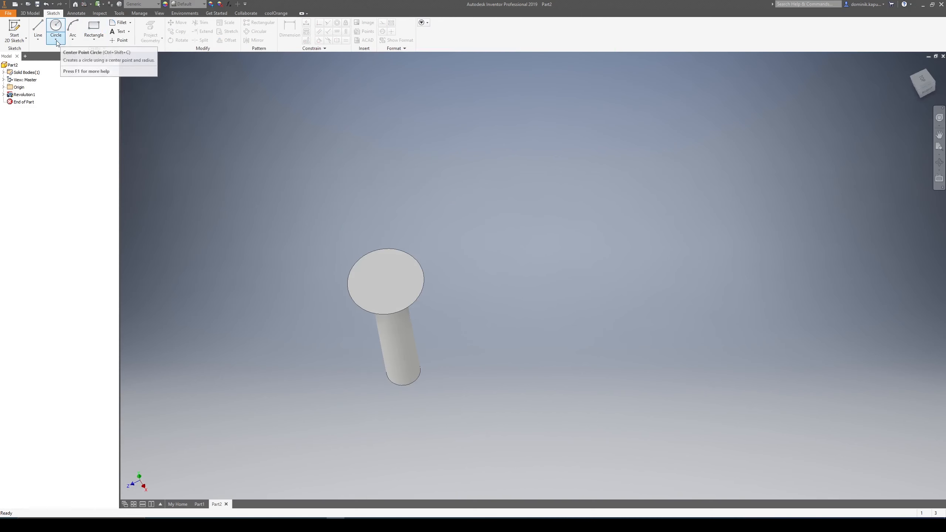
{"action": "left_click", "coordinate": [93, 39]}
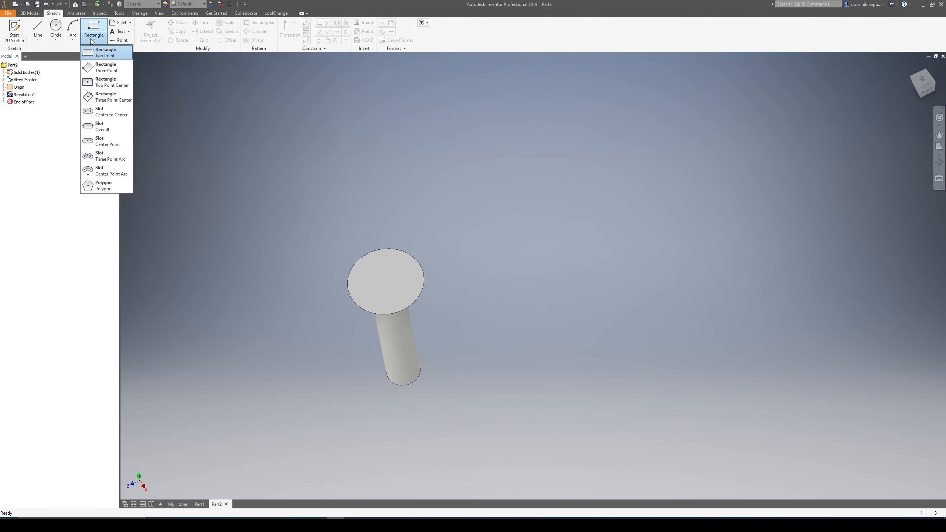
{"action": "left_click", "coordinate": [108, 83]}
{"action": "left_click", "coordinate": [380, 275]}
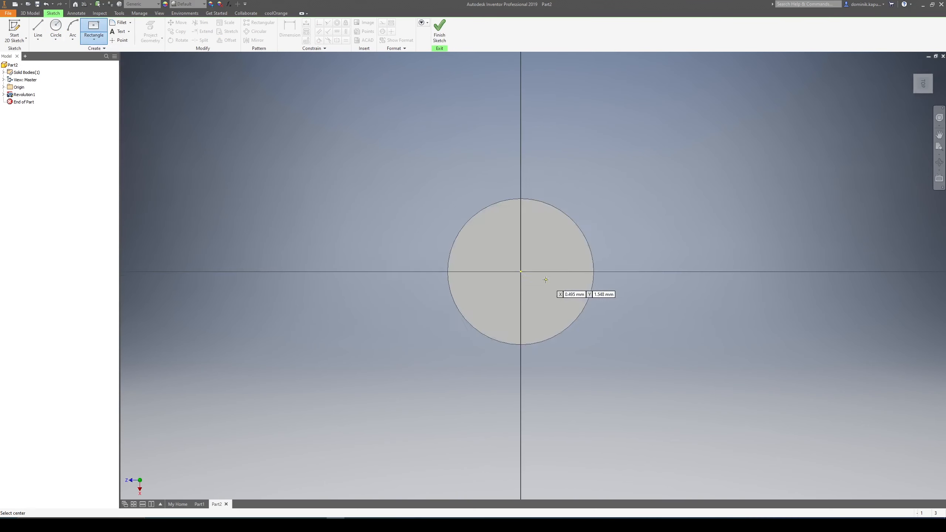
{"action": "left_click", "coordinate": [500, 265]}
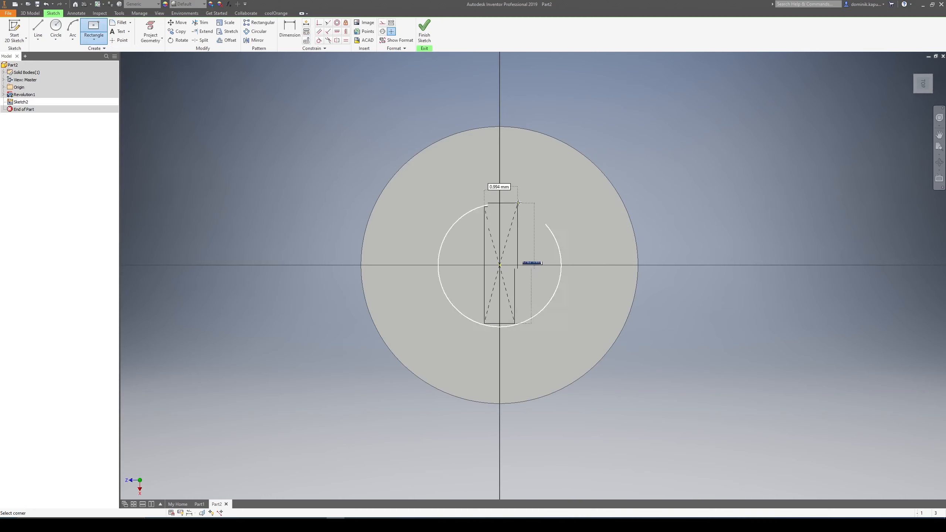
{"action": "type", "text": "6"}
{"action": "key", "text": "Tab"}
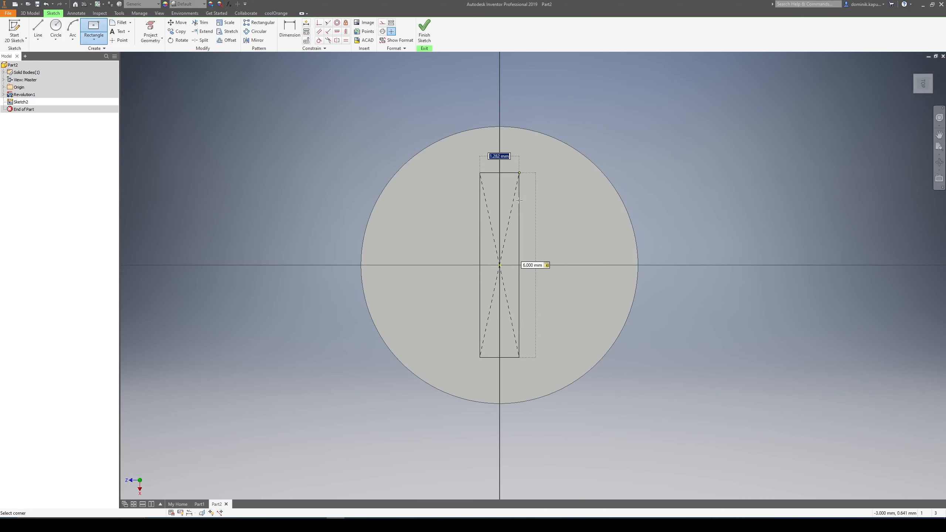
{"action": "type", "text": "1"}
{"action": "key", "text": "Return"}
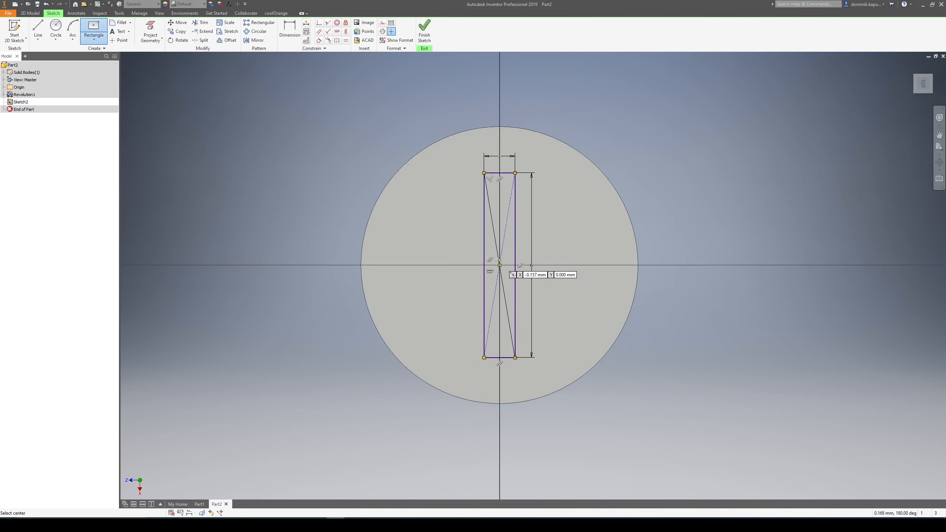
Sketch a second centre rectangle 6 mm by 1 mm on the origin, perpendicular to the first so that they form a cross.
{"action": "left_click", "coordinate": [500, 265]}
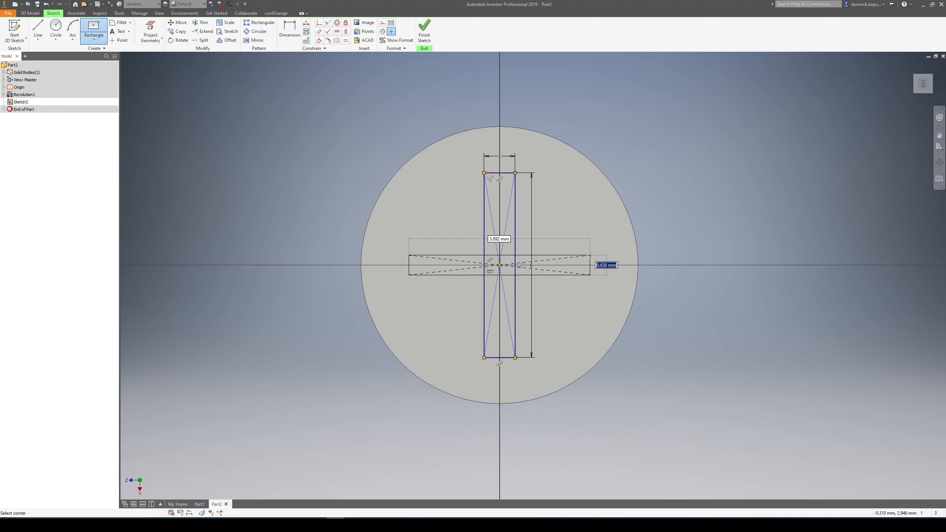
{"action": "type", "text": "1"}
{"action": "key", "text": "Tab"}
{"action": "type", "text": "6"}
{"action": "key", "text": "Return"}
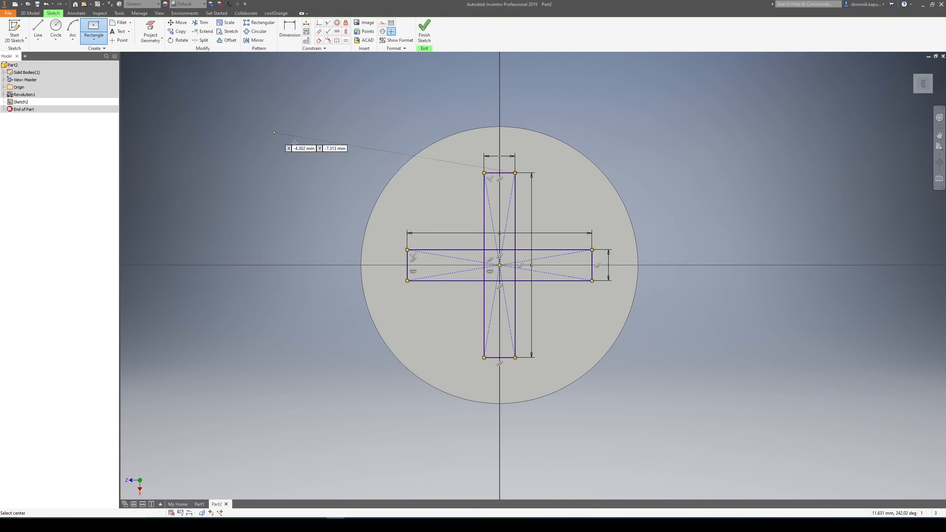
Extrude the whole cross profile as a cut 1 mm deep into the screw head.
{"action": "key", "text": "e"}
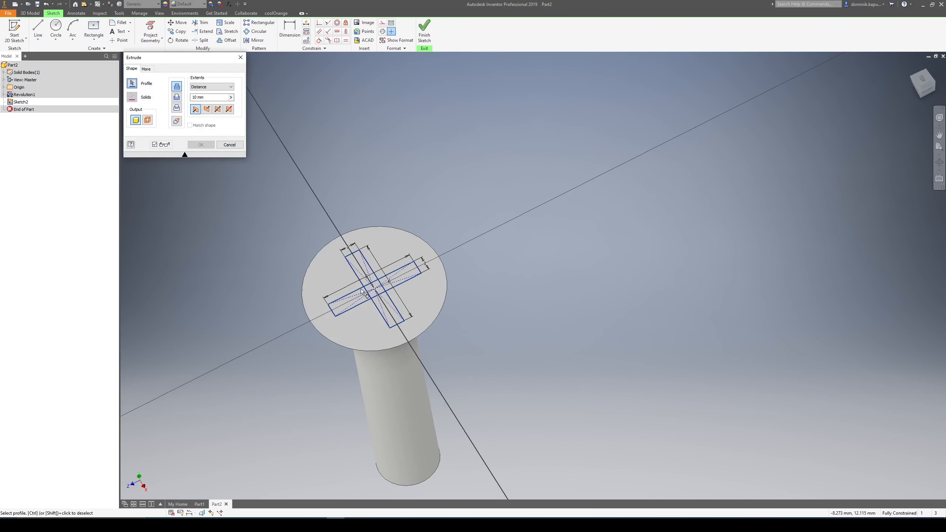
{"action": "scroll", "coordinate": [331, 261], "scroll_direction": "down", "scroll_amount": 3}
{"action": "left_click", "coordinate": [364, 263]}
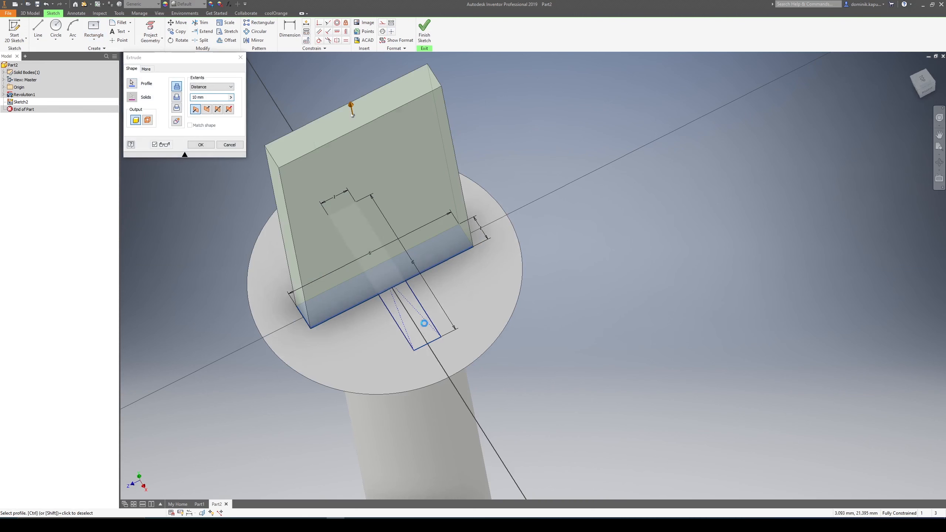
{"action": "left_click", "coordinate": [429, 324]}
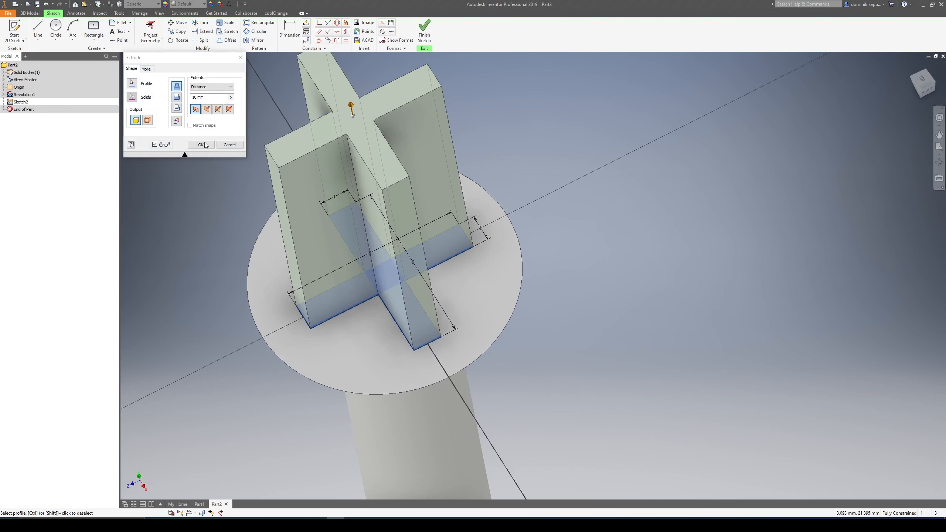
{"action": "left_click", "coordinate": [207, 108]}
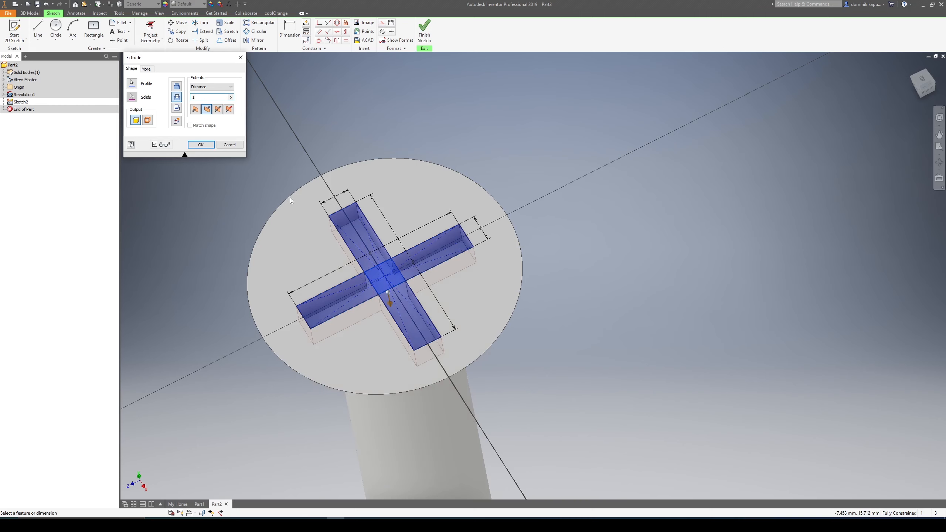
{"action": "middle_click_drag", "start_coordinate": [401, 273], "coordinate": [336, 139]}
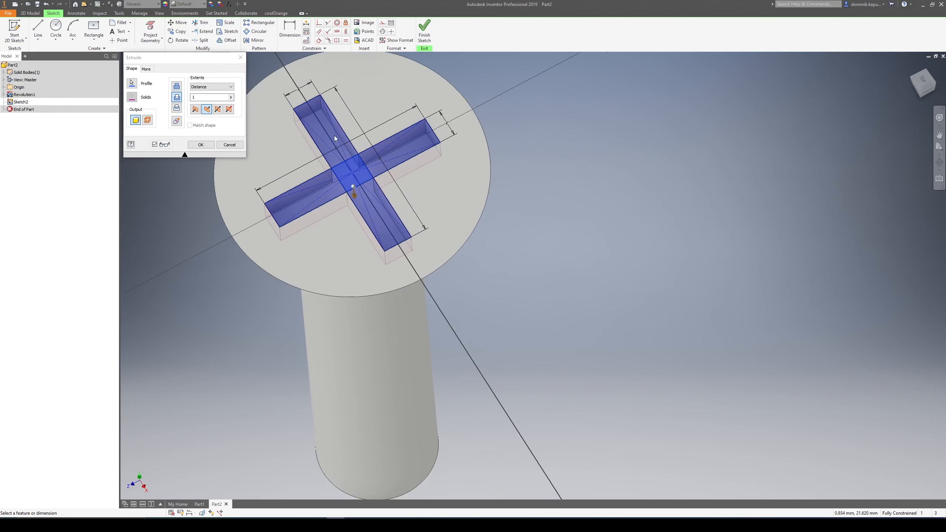
{"action": "left_click", "coordinate": [201, 144]}
Apply a full-length thread to the screw's cylindrical shank with the Thread command.
{"action": "scroll", "coordinate": [343, 237], "scroll_direction": "down", "scroll_amount": 5}
{"action": "middle_click_drag", "start_coordinate": [343, 237], "coordinate": [307, 188], "text": "shift"}
{"action": "scroll", "coordinate": [306, 188], "scroll_direction": "up", "scroll_amount": 4}
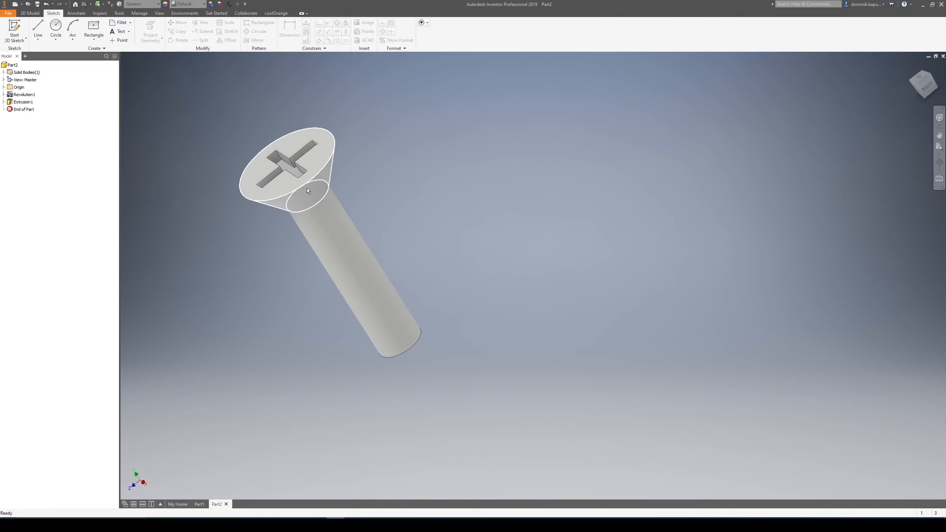
{"action": "left_click", "coordinate": [796, 4]}
{"action": "type", "text": "thre"}
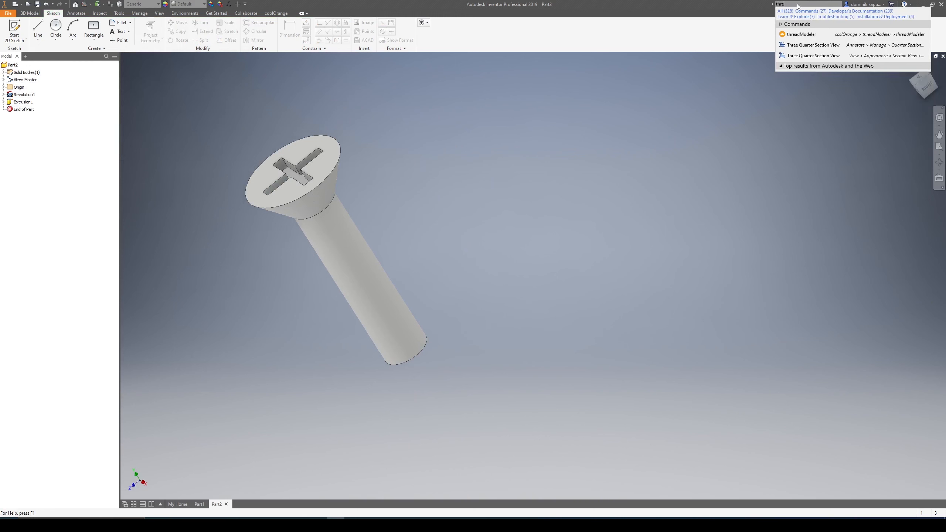
{"action": "type", "text": "a"}
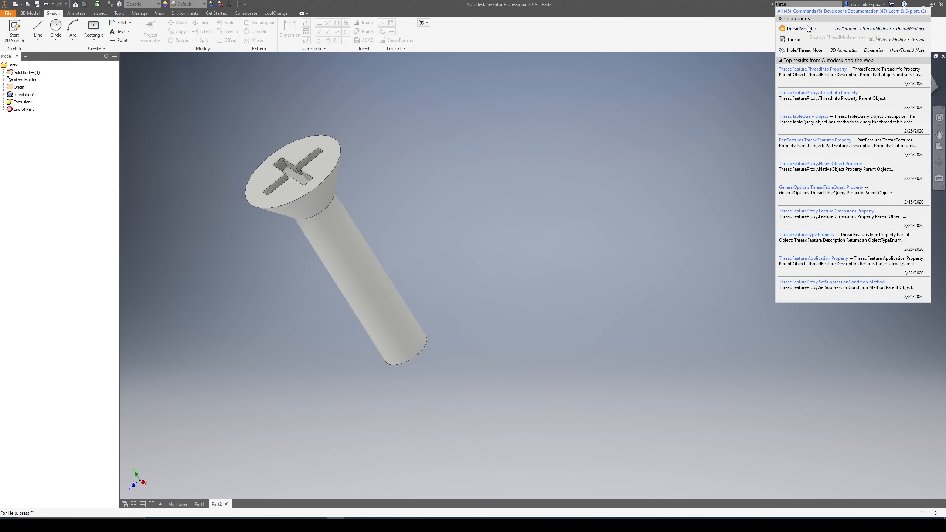
{"action": "left_click", "coordinate": [805, 37]}
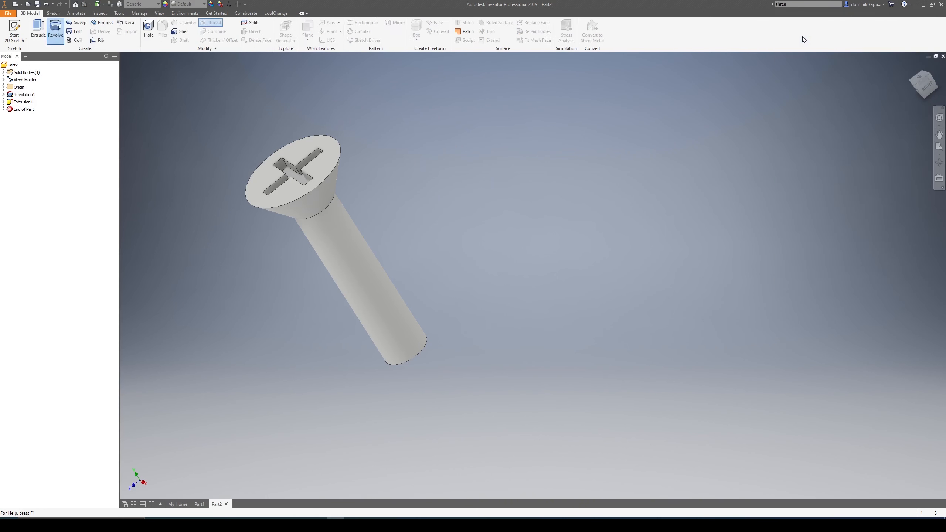
{"action": "left_click", "coordinate": [356, 231]}
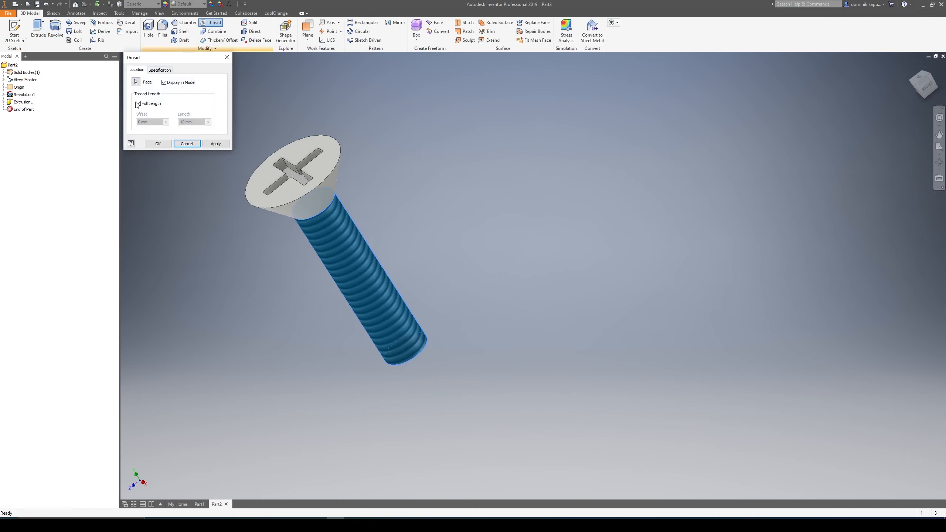
{"action": "left_click", "coordinate": [159, 70]}
{"action": "left_click", "coordinate": [136, 70]}
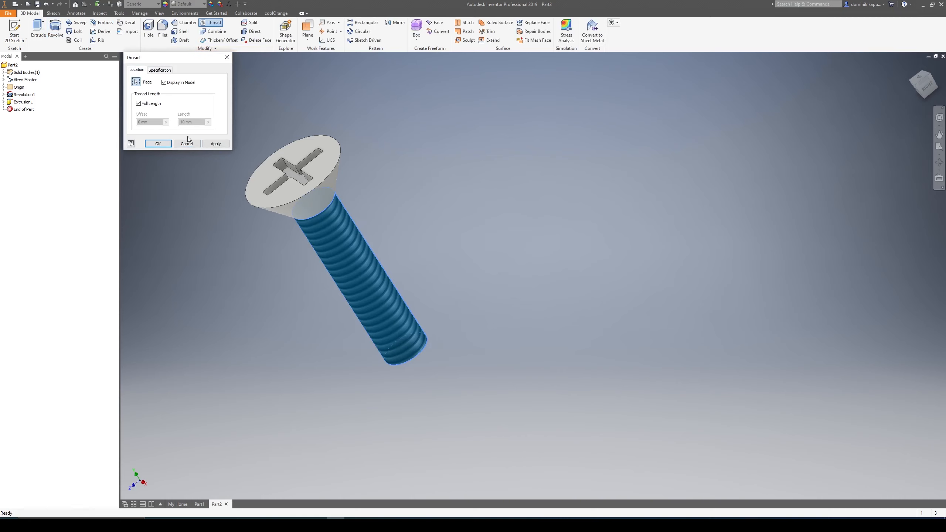
{"action": "left_click", "coordinate": [209, 145]}
{"action": "left_click", "coordinate": [186, 144]}
Convert the shank's thread feature into real modelled thread geometry with the threadModeler add-in.
{"action": "middle_click_drag", "start_coordinate": [492, 255], "coordinate": [581, 231], "text": "shift"}
{"action": "left_click", "coordinate": [581, 231]}
{"action": "left_click", "coordinate": [557, 314]}
{"action": "middle_click_drag", "start_coordinate": [556, 314], "coordinate": [541, 218], "text": "shift"}
{"action": "scroll", "coordinate": [542, 219], "scroll_direction": "up", "scroll_amount": 3}
{"action": "middle_click_drag", "start_coordinate": [480, 212], "coordinate": [267, 237]}
{"action": "scroll", "coordinate": [273, 265], "scroll_direction": "down", "scroll_amount": 3}
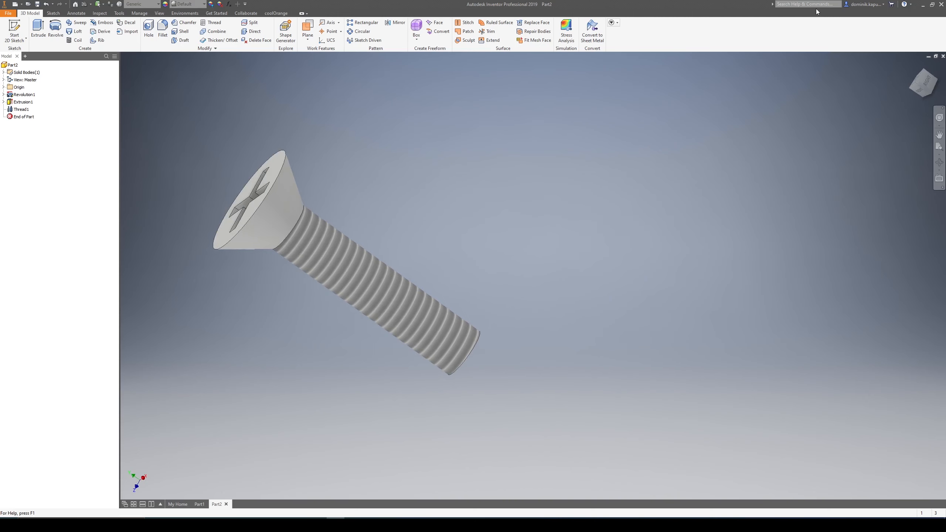
{"action": "left_click", "coordinate": [806, 6]}
{"action": "type", "text": "threa"}
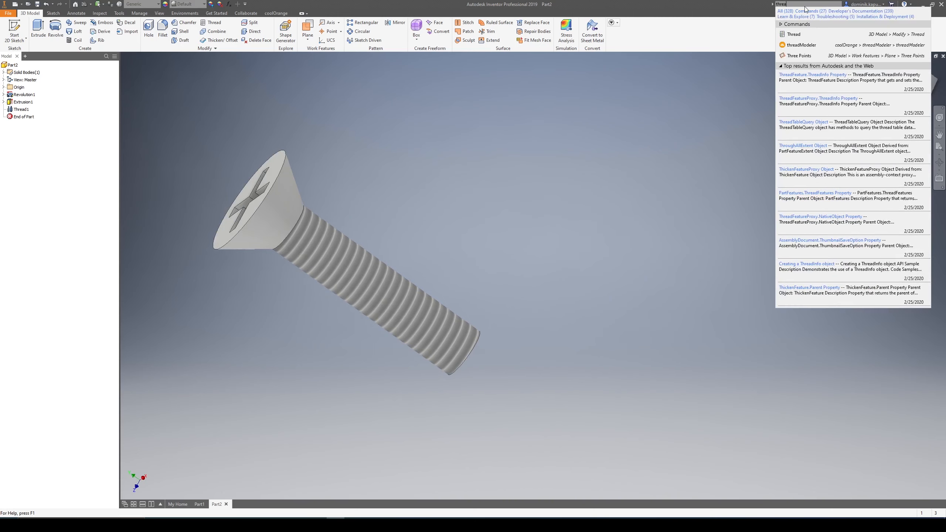
{"action": "left_click", "coordinate": [801, 39]}
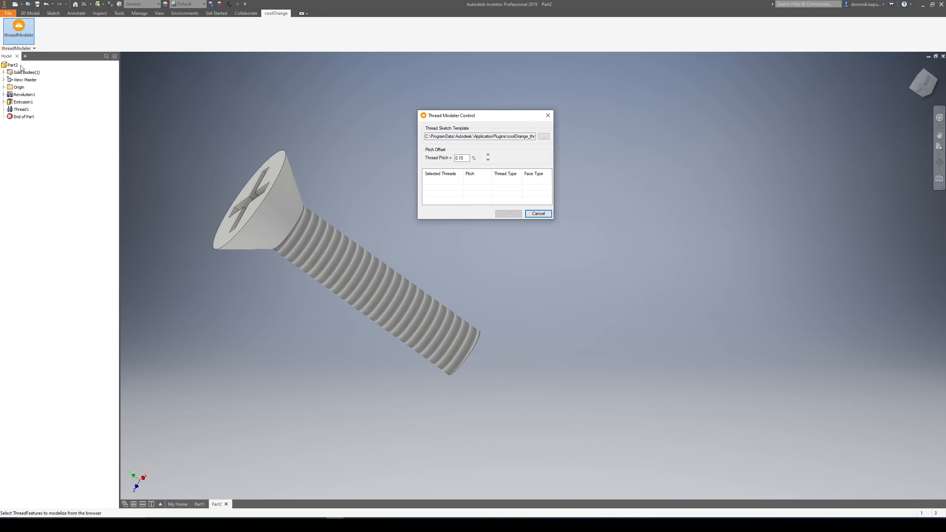
{"action": "left_click", "coordinate": [20, 110]}
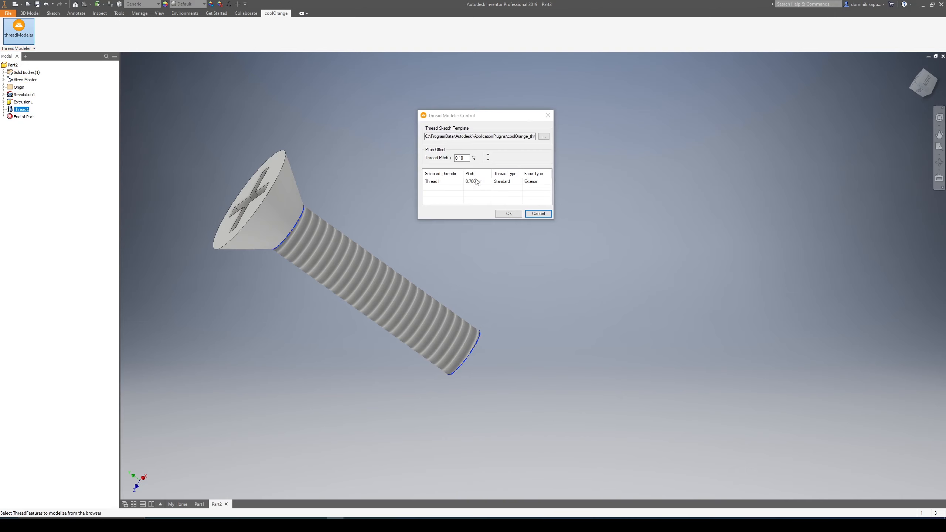
{"action": "left_click", "coordinate": [515, 214]}
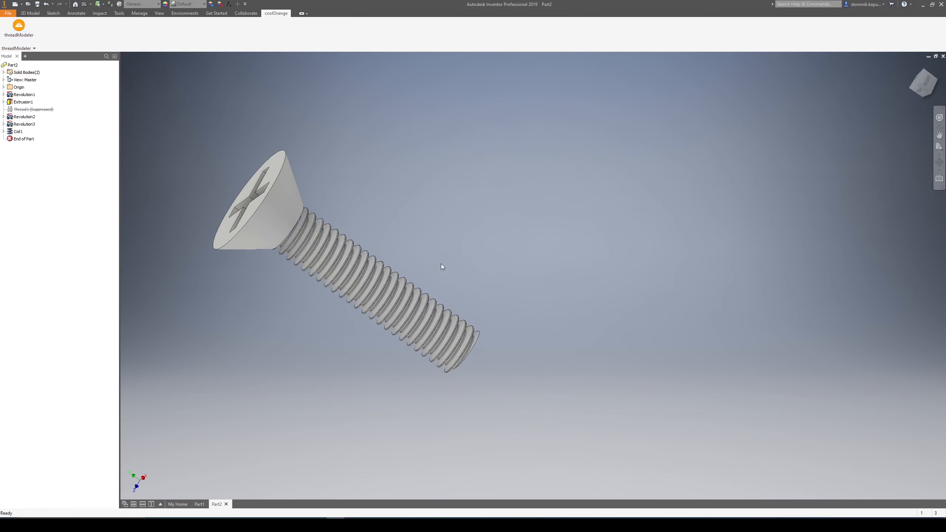
Examine the modelled thread along the shank and where it meets the screw head.
{"action": "middle_click_drag", "start_coordinate": [441, 263], "coordinate": [420, 323], "text": "shift"}
{"action": "middle_click_drag", "start_coordinate": [401, 315], "coordinate": [524, 255], "text": "shift"}
{"action": "scroll", "coordinate": [493, 246], "scroll_direction": "up", "scroll_amount": 5}
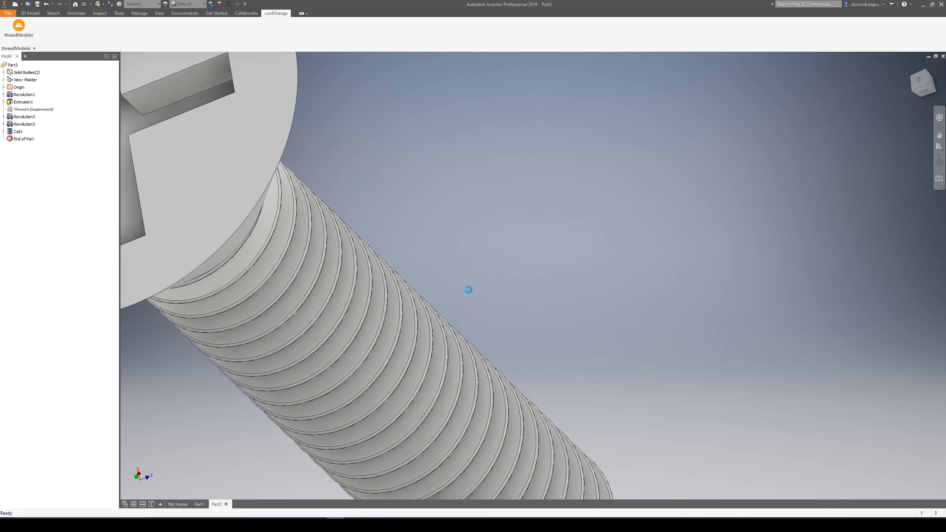
{"action": "scroll", "coordinate": [469, 290], "scroll_direction": "down", "scroll_amount": 5}
{"action": "middle_click_drag", "start_coordinate": [470, 290], "coordinate": [424, 295], "text": "shift"}
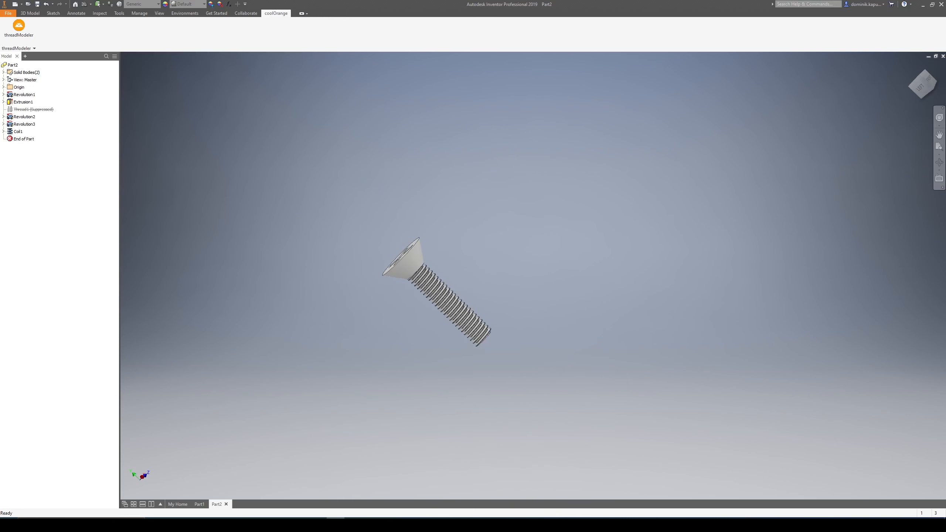